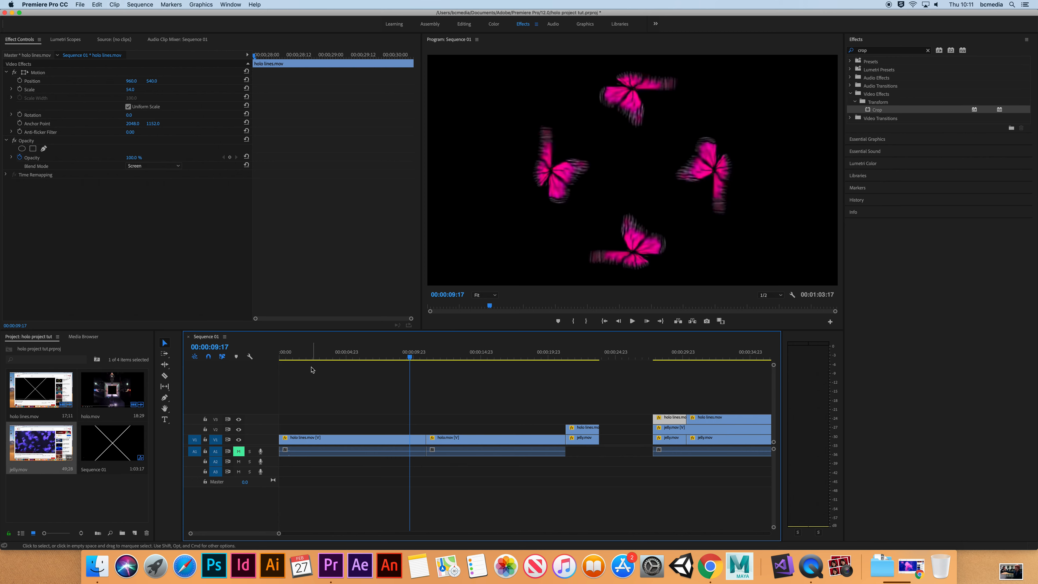
# Enlarge the Program monitor to examine the holo lines cross at the start of the sequence, and restore the layout
pyautogui.moveTo(310, 357); pyautogui.dragTo(279, 357)
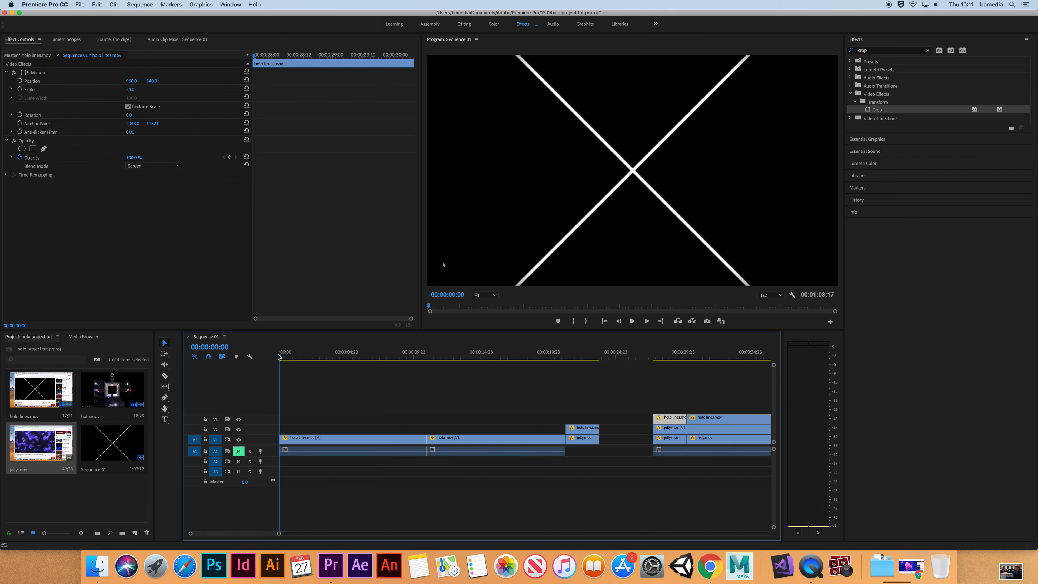
pyautogui.click(697, 113)
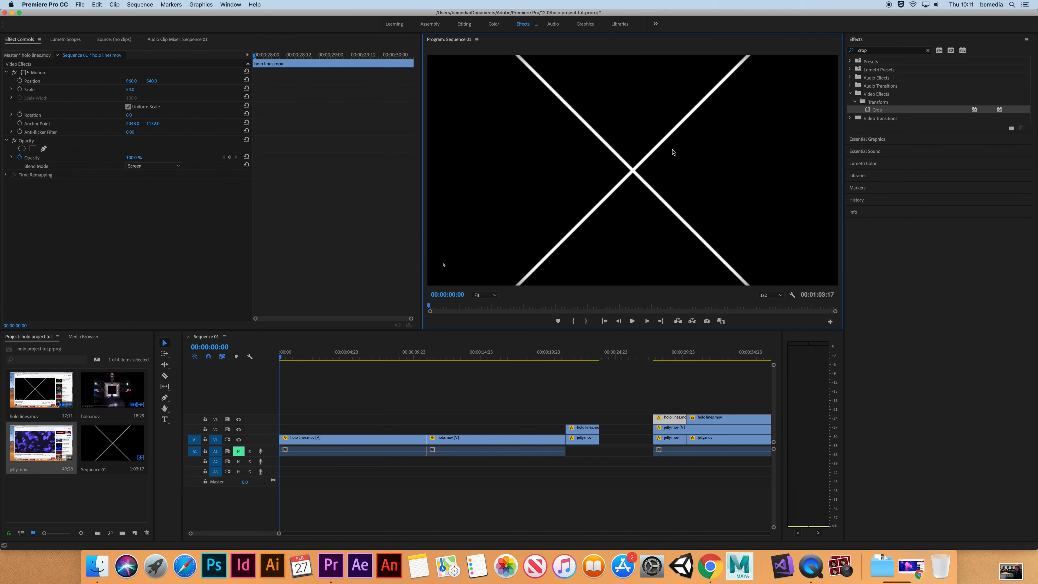
pyautogui.press('`')
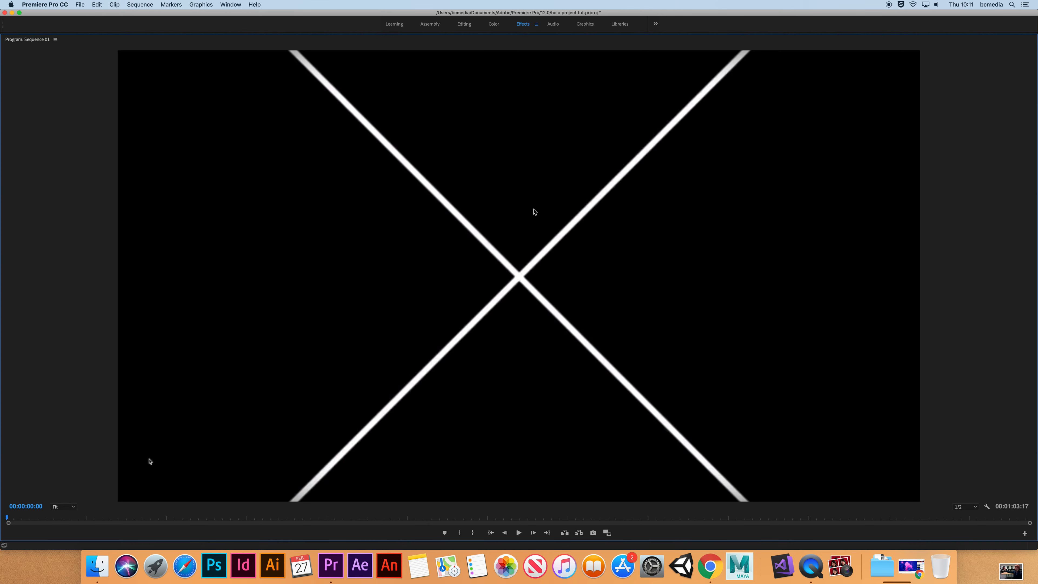
pyautogui.press('`')
# Enlarge the Program monitor to examine the four-sided hologram layout in holo.mov at 00:00:12:11, and restore the layout
pyautogui.moveTo(311, 354); pyautogui.dragTo(448, 357)
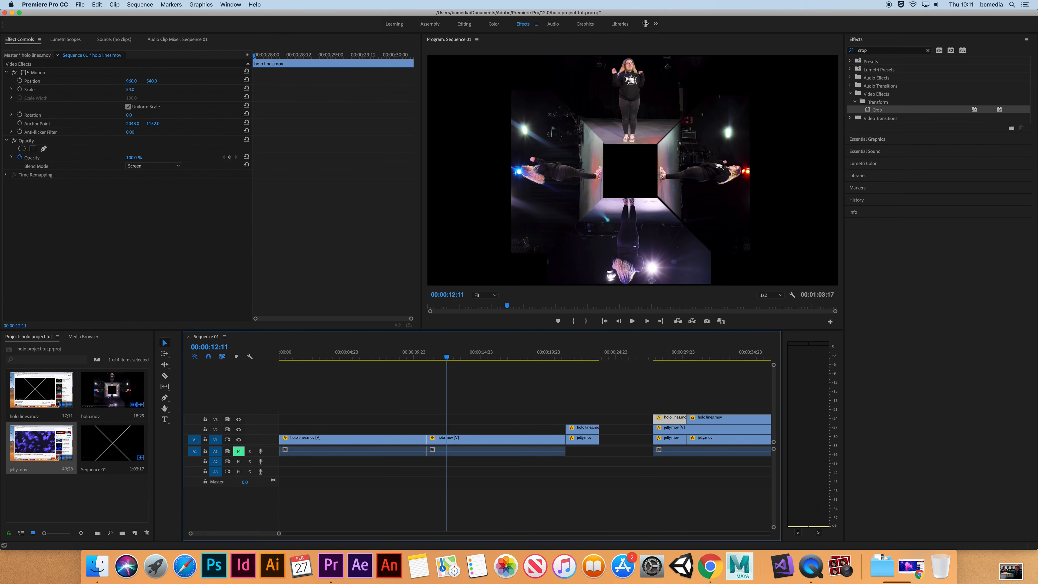
pyautogui.click(636, 90)
pyautogui.press('`')
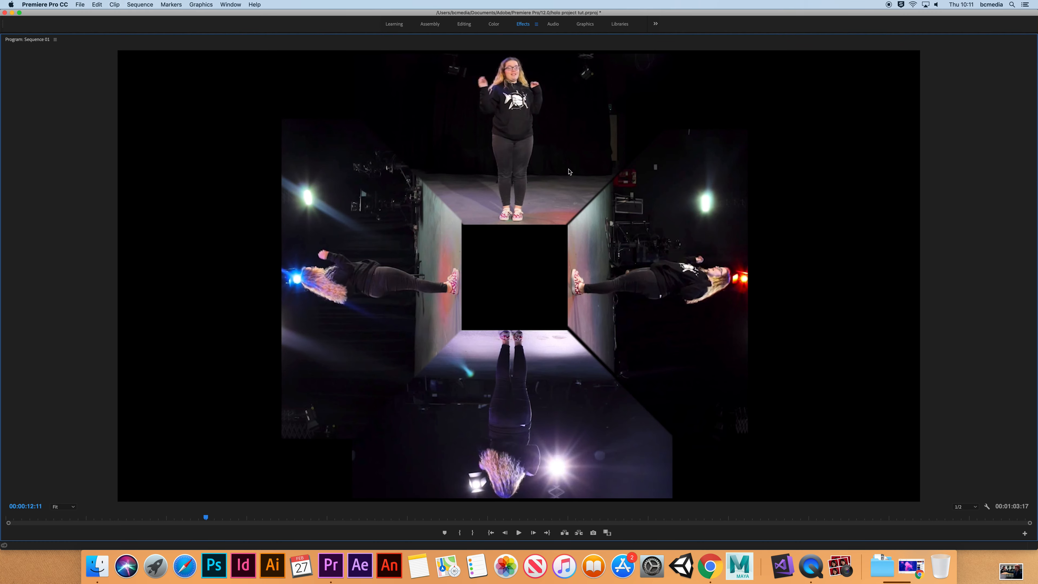
pyautogui.press('`')
# At 00:00:22:05, hide and show track V2 to examine the jelly footage lying beneath the lines
pyautogui.moveTo(547, 354); pyautogui.dragTo(587, 362)
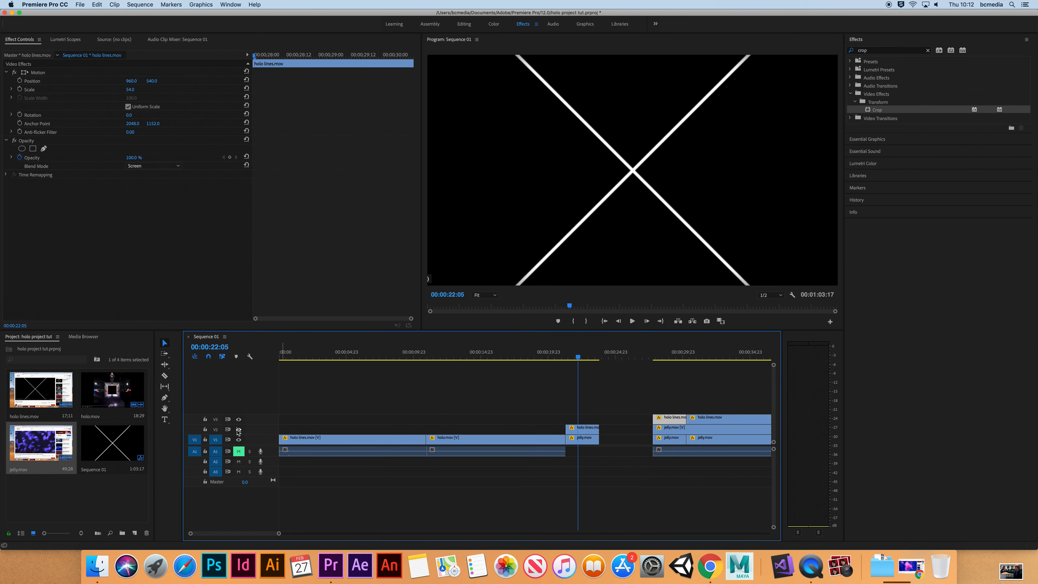
pyautogui.click(239, 429)
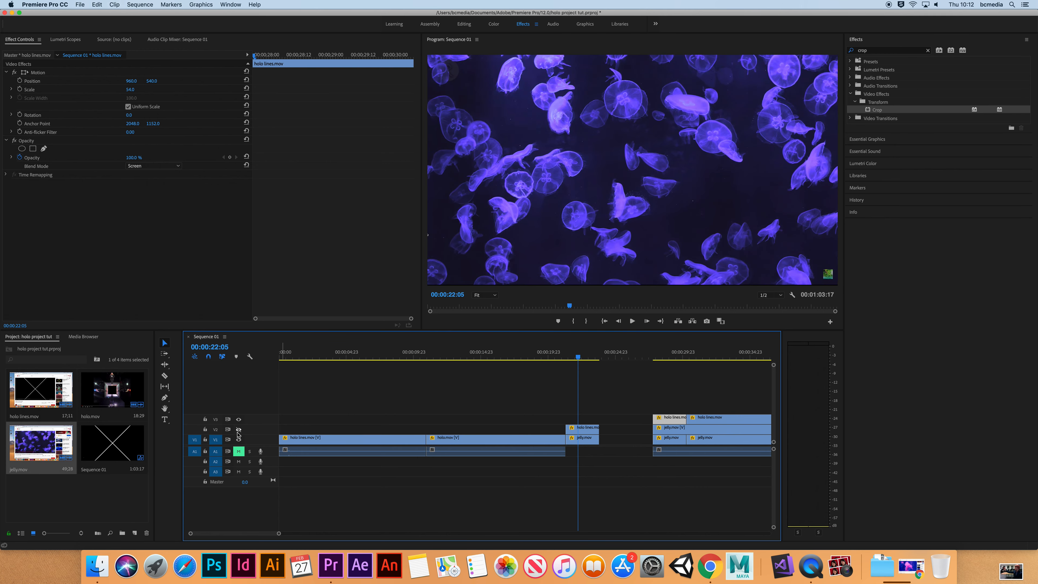
pyautogui.click(238, 429)
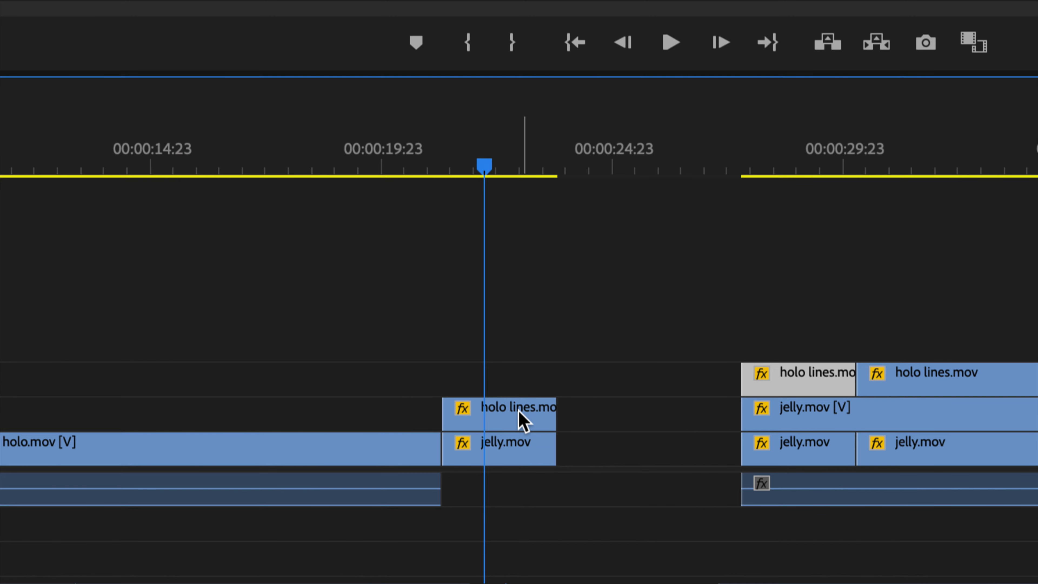
# Set the blend mode of the holo lines clip above the jelly footage to Screen and play the result
pyautogui.click(521, 419)
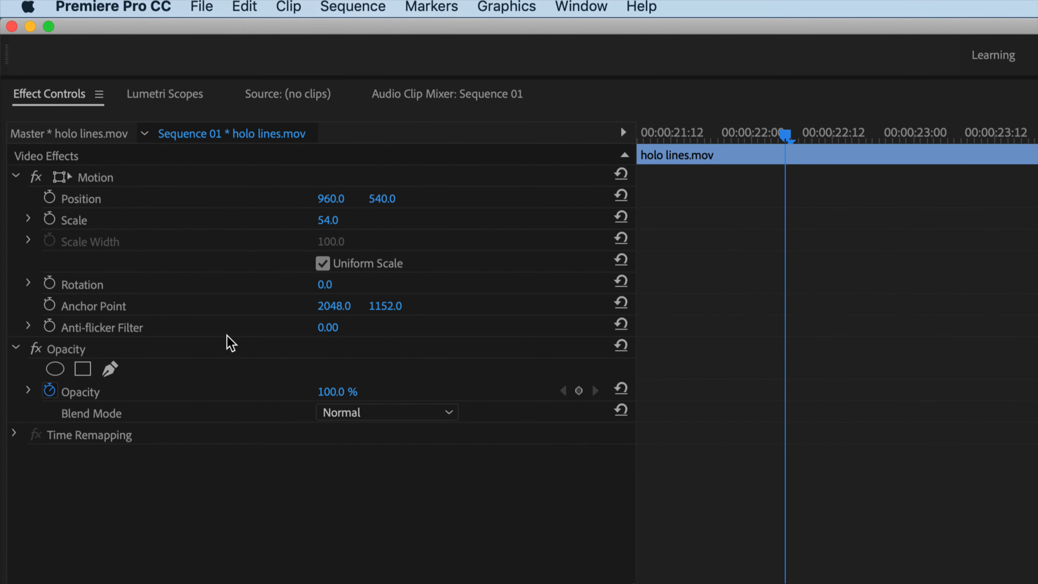
pyautogui.click(366, 417)
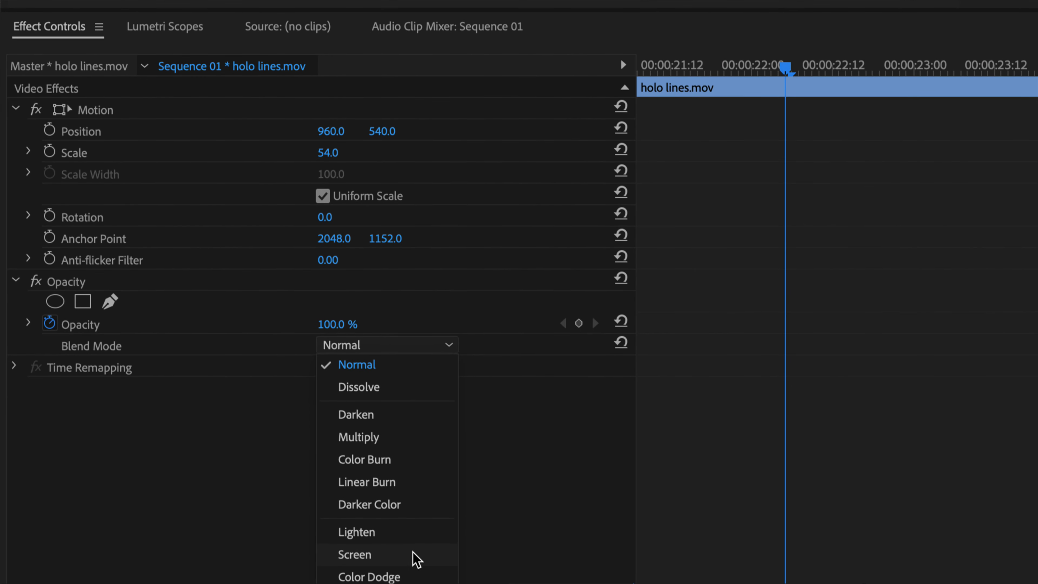
pyautogui.click(413, 552)
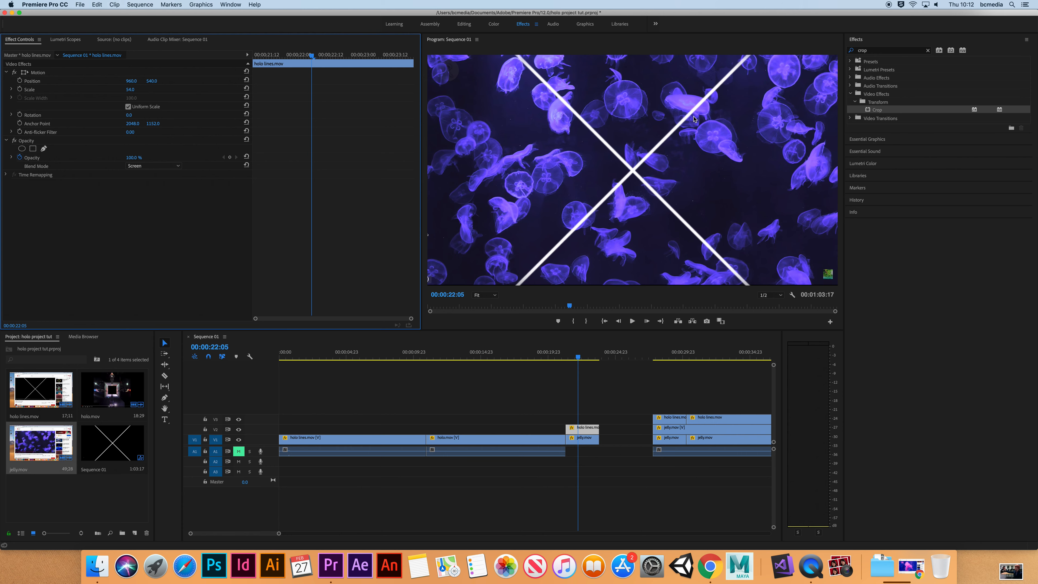
pyautogui.press('space')
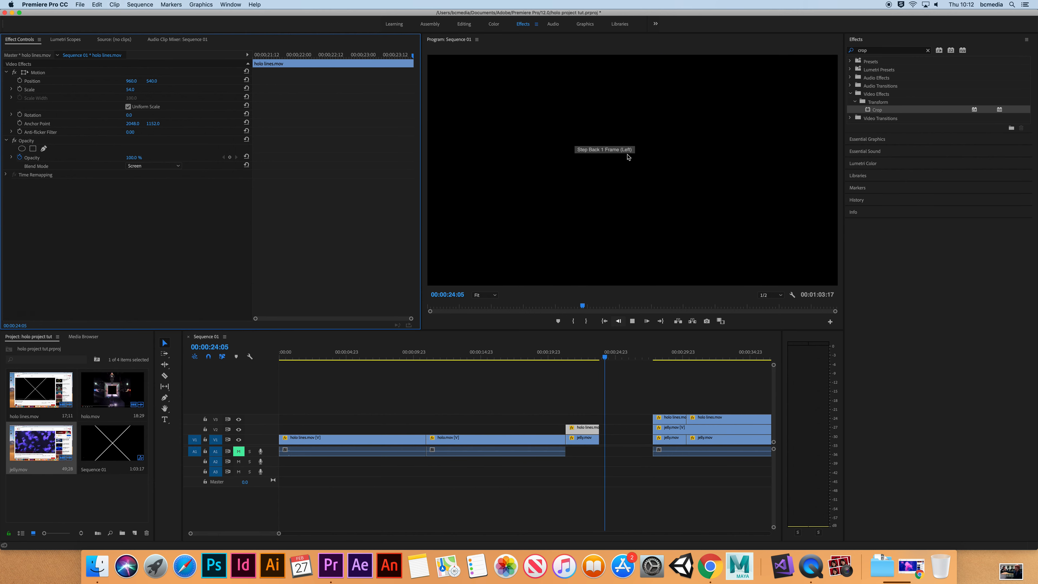
# At 00:00:22:00, scale the jelly.mov clip beneath the holo lines down to about 21
pyautogui.click(569, 358)
pyautogui.moveTo(569, 357); pyautogui.dragTo(575, 358)
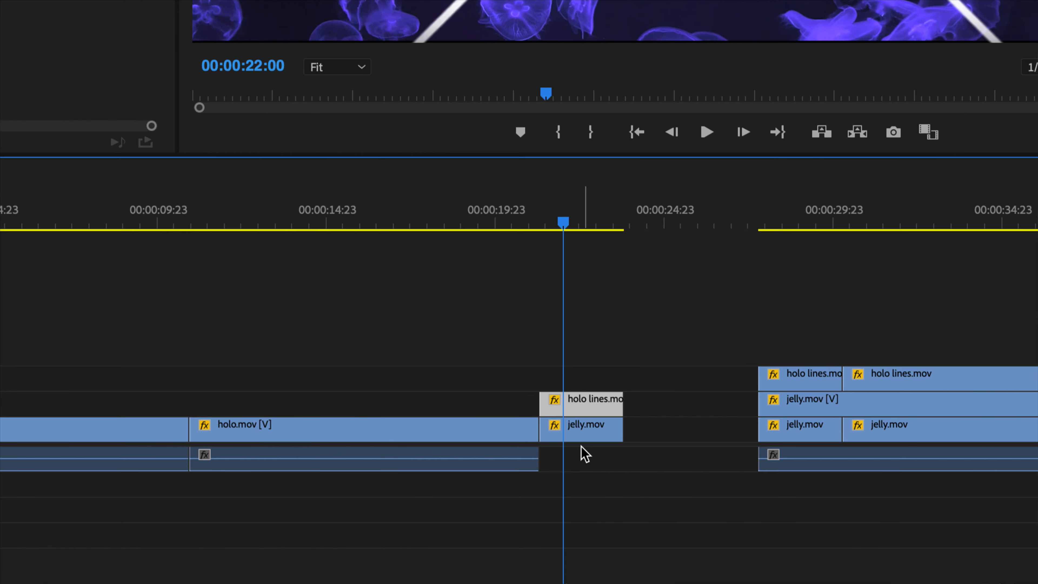
pyautogui.click(583, 440)
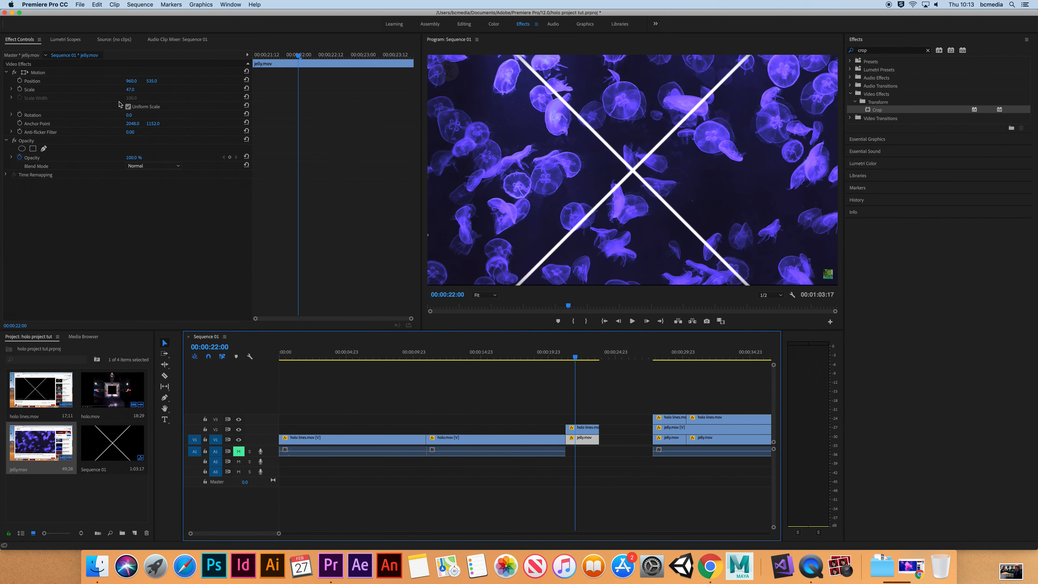
pyautogui.click(271, 111)
pyautogui.write('22:00')
pyautogui.press('Return')
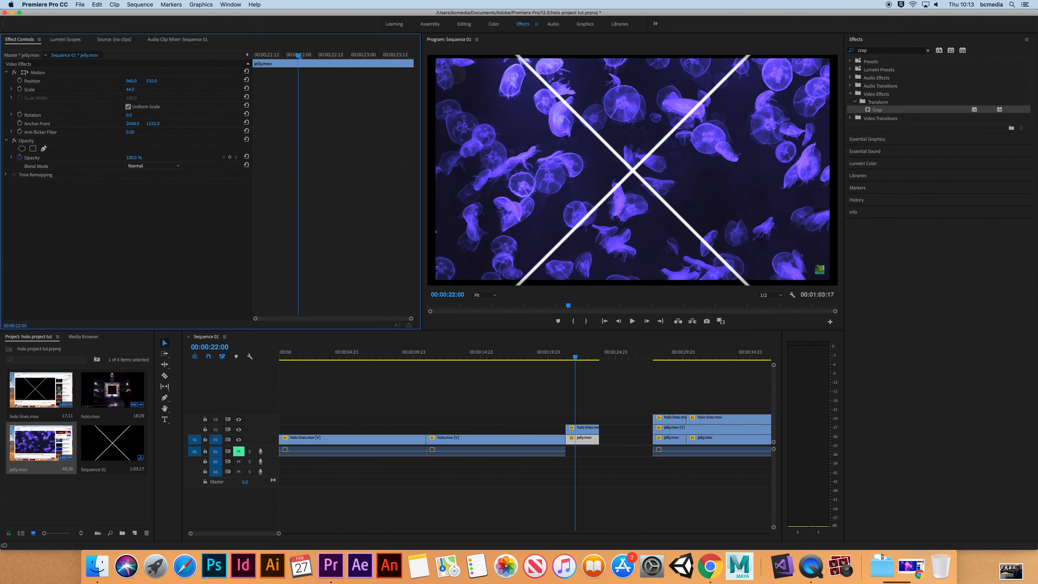
pyautogui.press('Down')
pyautogui.press('Down')
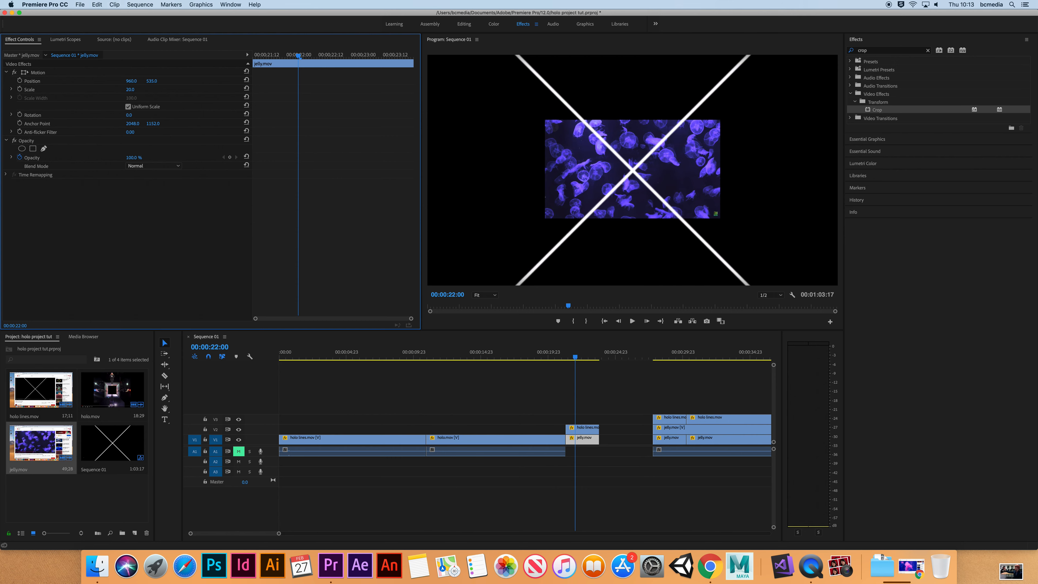
pyautogui.press('Down')
pyautogui.press('Up')
pyautogui.press('Up')
# Fit the jelly clip into the upper triangle of the cross with a vertical position of 222 and a scale of 19
pyautogui.moveTo(143, 82); pyautogui.dragTo(19, 82)
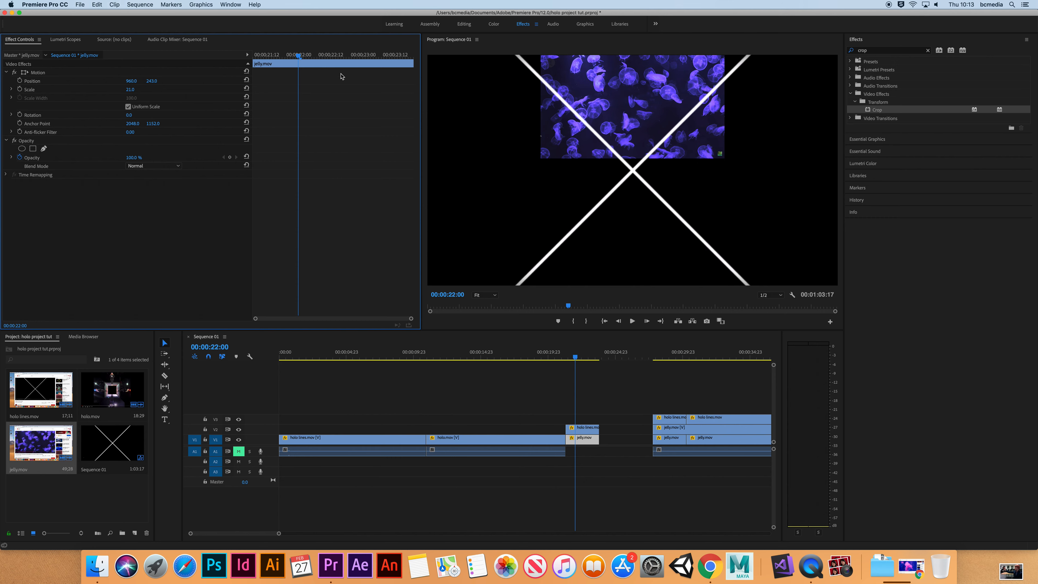
pyautogui.moveTo(130, 89); pyautogui.dragTo(127, 89)
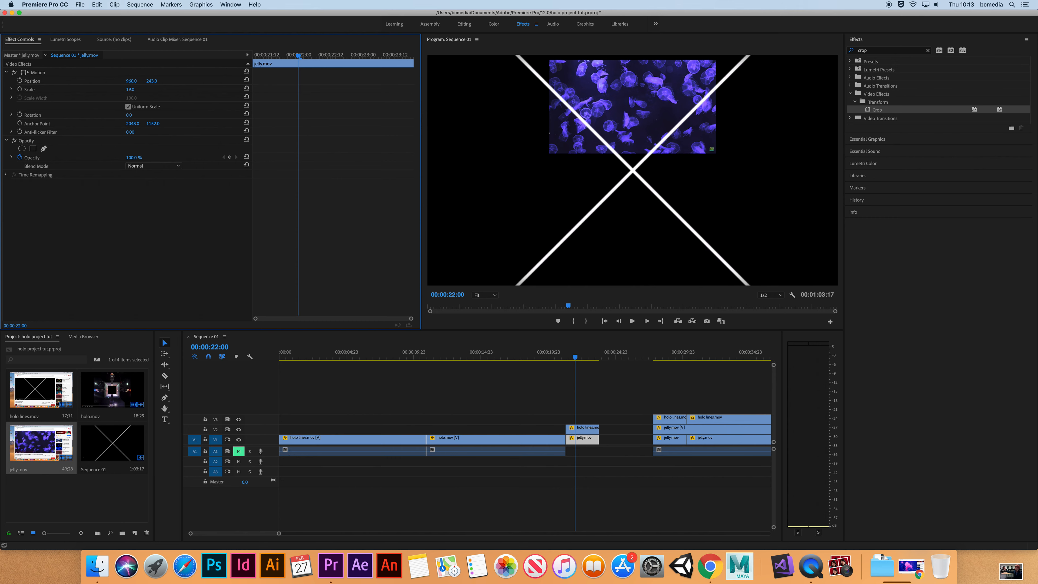
pyautogui.moveTo(152, 80); pyautogui.dragTo(144, 80)
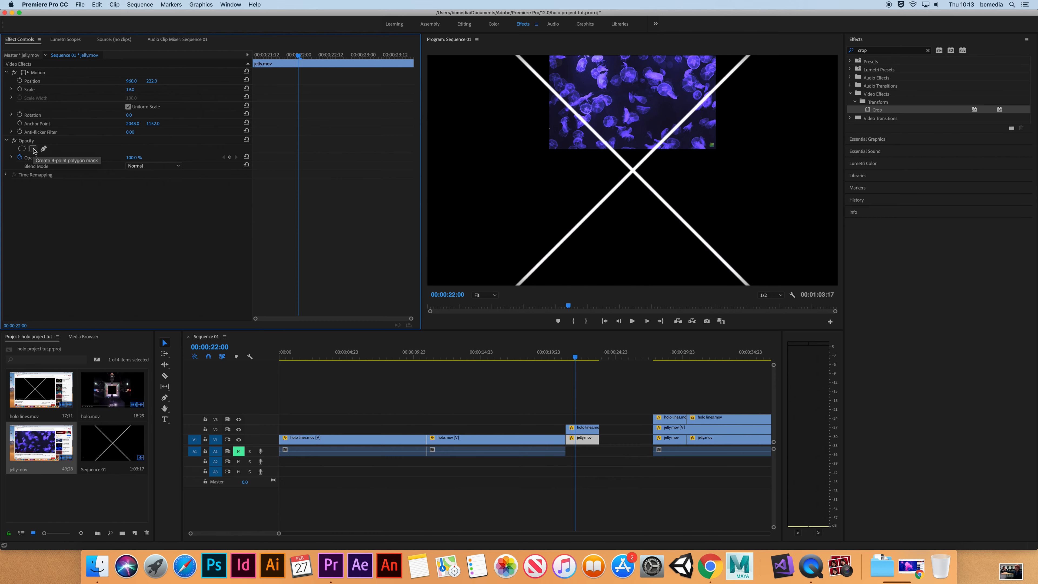
# Add a four-point polygon opacity mask to the jelly clip and fit its corners to the upper triangle between the lines
pyautogui.click(33, 149)
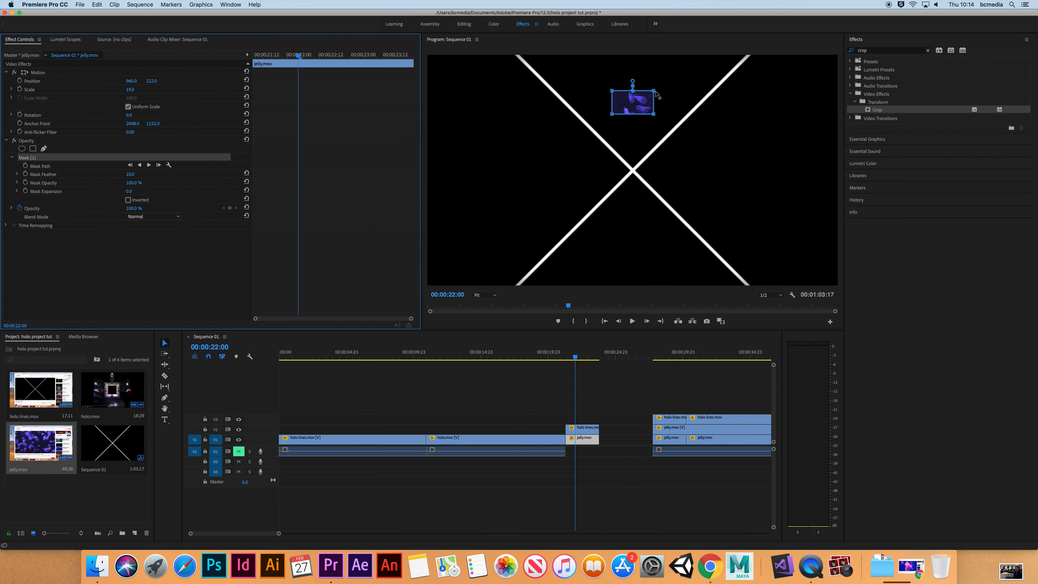
pyautogui.moveTo(655, 94); pyautogui.dragTo(747, 56)
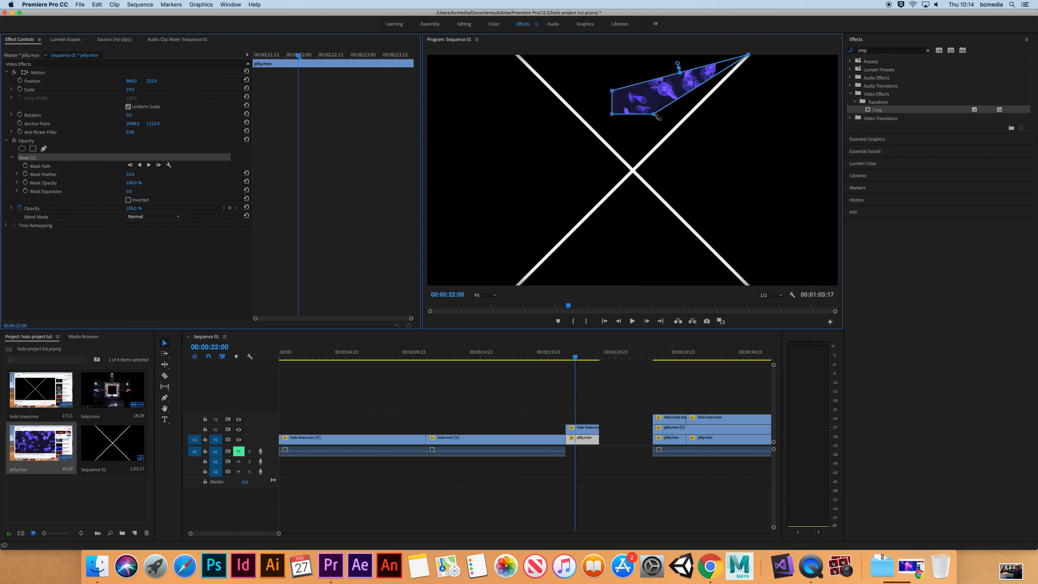
pyautogui.moveTo(654, 115); pyautogui.dragTo(644, 160)
pyautogui.moveTo(612, 91); pyautogui.dragTo(514, 53)
pyautogui.moveTo(612, 116); pyautogui.dragTo(616, 153)
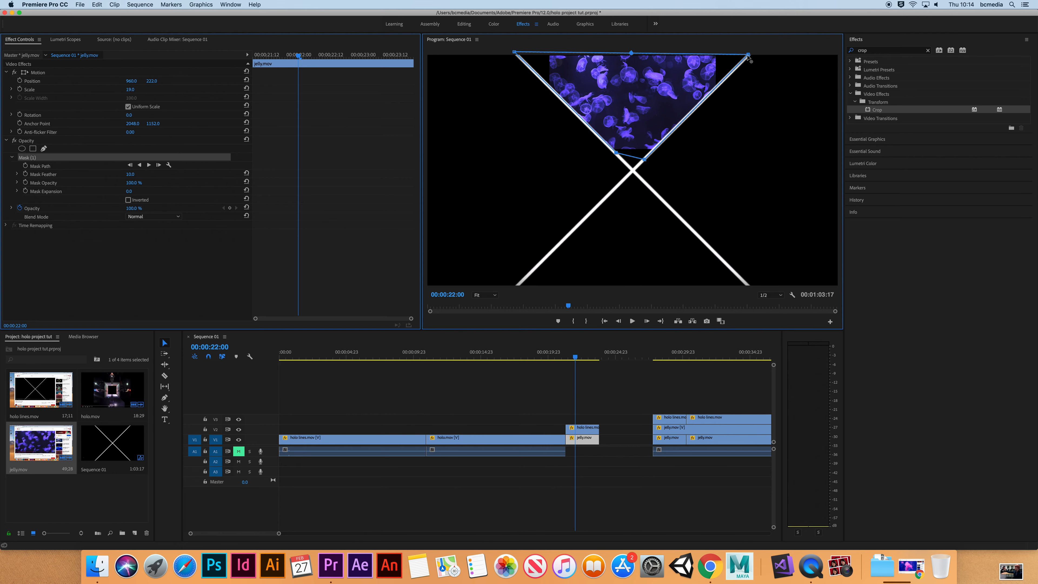
pyautogui.moveTo(748, 56); pyautogui.dragTo(747, 53)
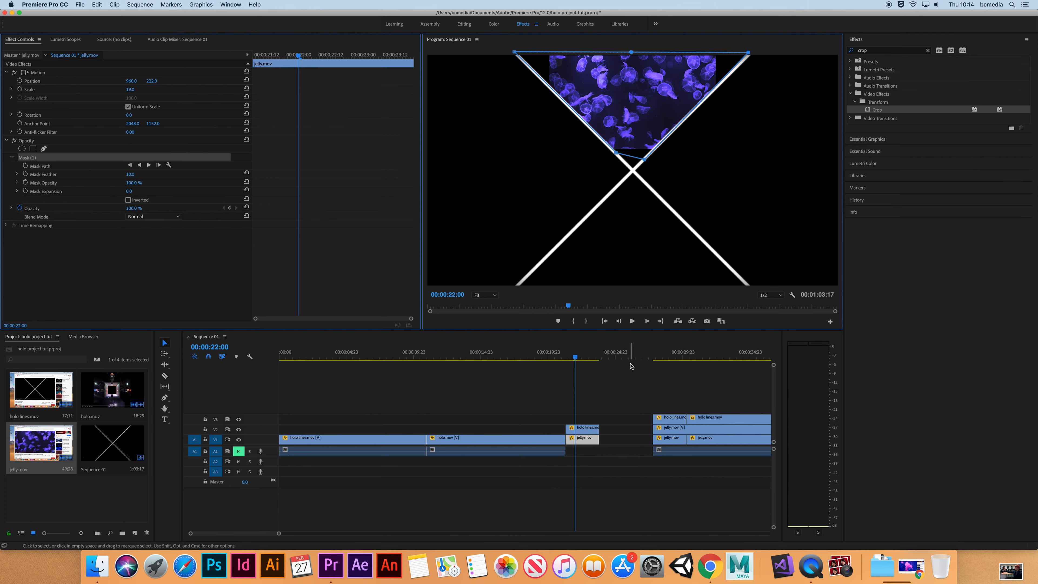
# Toggle the output of track V1, hide the lines on V2 and play to check the masked jelly clip
pyautogui.click(239, 440)
pyautogui.click(239, 440)
pyautogui.click(239, 440)
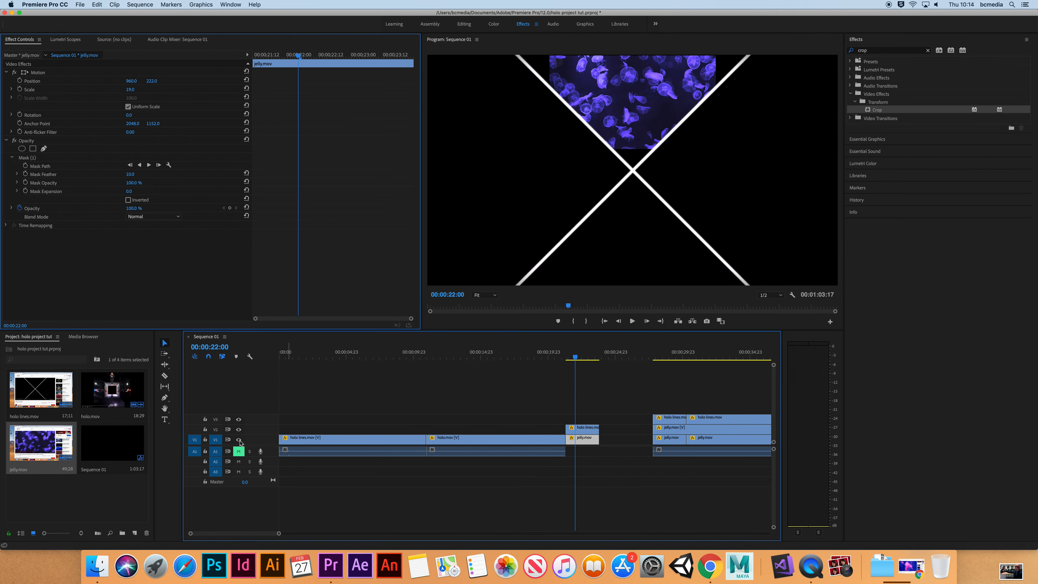
pyautogui.click(240, 429)
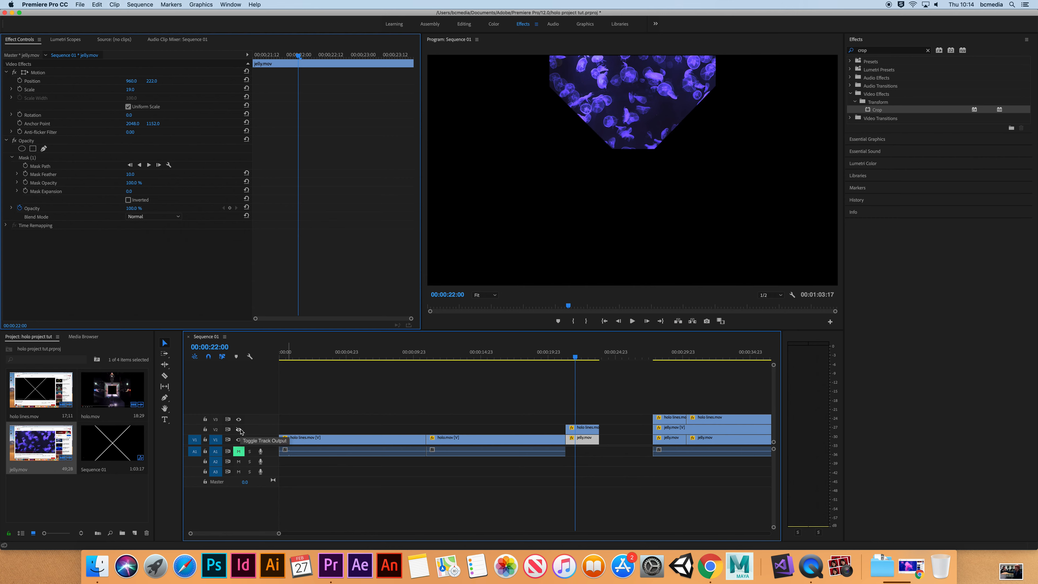
pyautogui.press('space')
pyautogui.press('space')
# Go to 00:00:28:18 and turn the output of track V2 back on to show the rotated jelly clip
pyautogui.click(660, 356)
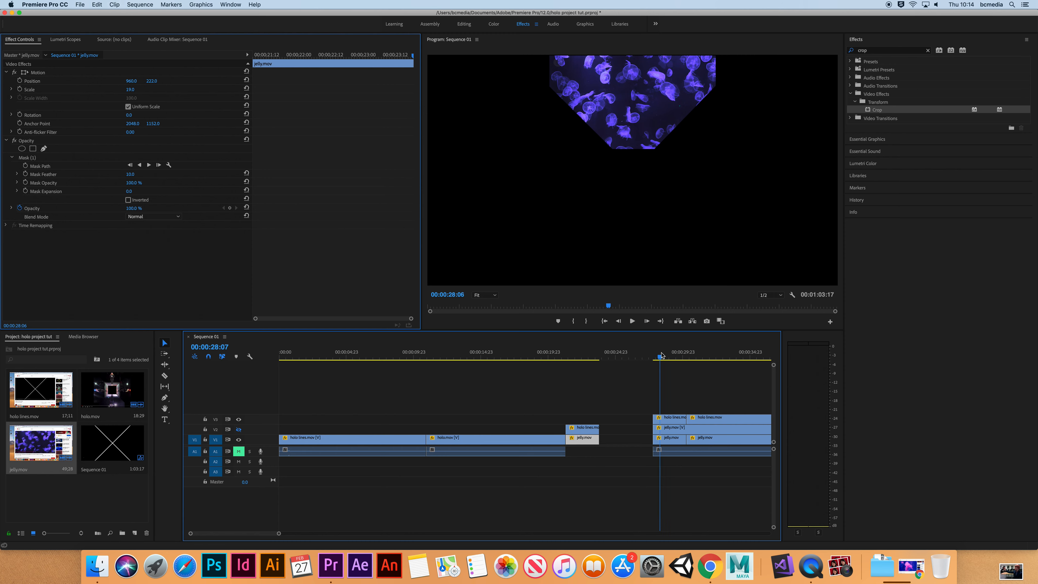
pyautogui.moveTo(662, 355); pyautogui.dragTo(665, 357)
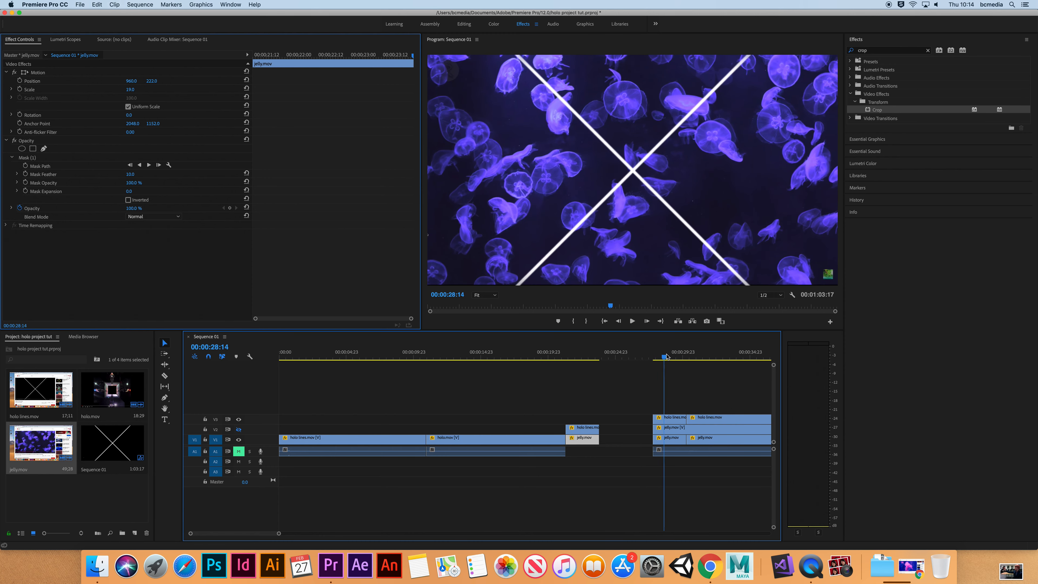
pyautogui.click(674, 431)
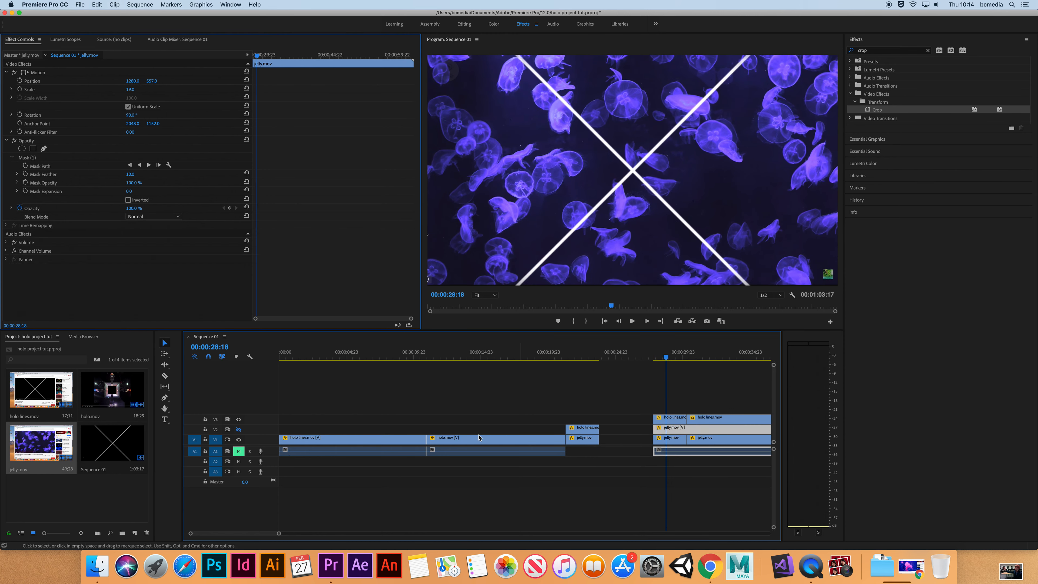
pyautogui.click(239, 430)
# Scale the jelly clip on V1 at 00:00:28:18 to 17 and set its rotation to -90°
pyautogui.click(669, 441)
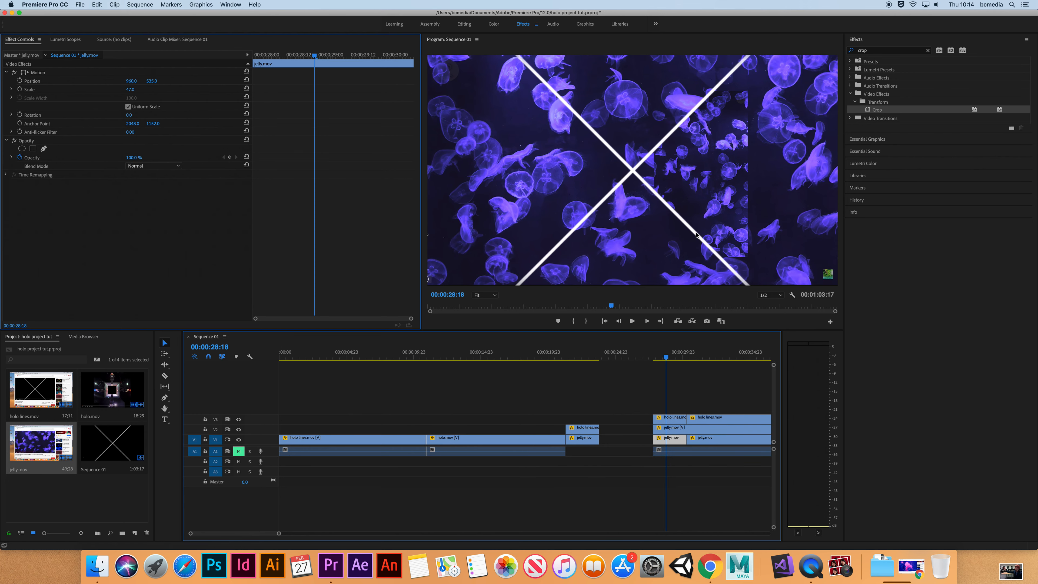
pyautogui.moveTo(131, 93); pyautogui.dragTo(106, 93)
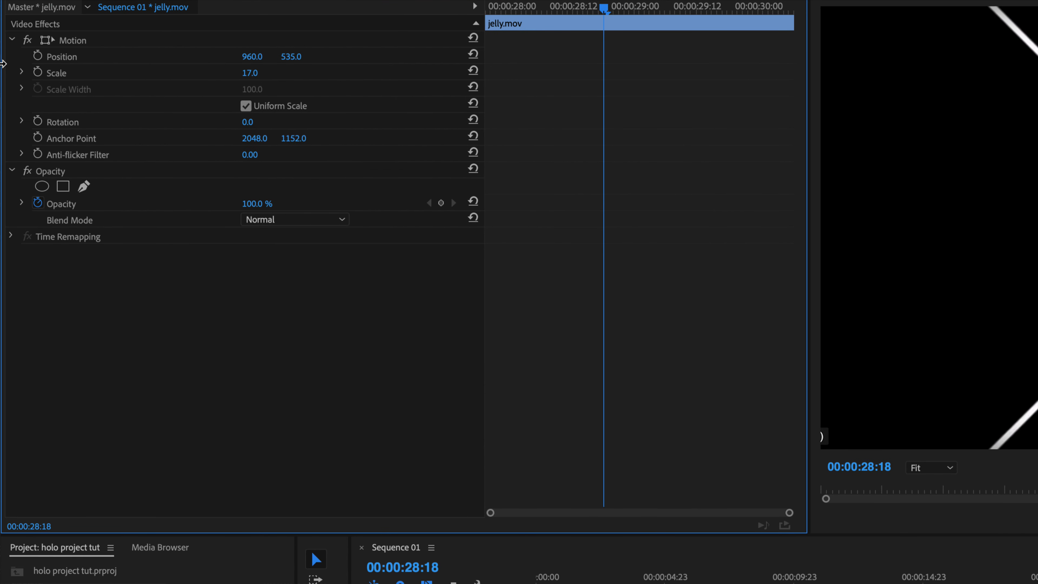
pyautogui.click(249, 123)
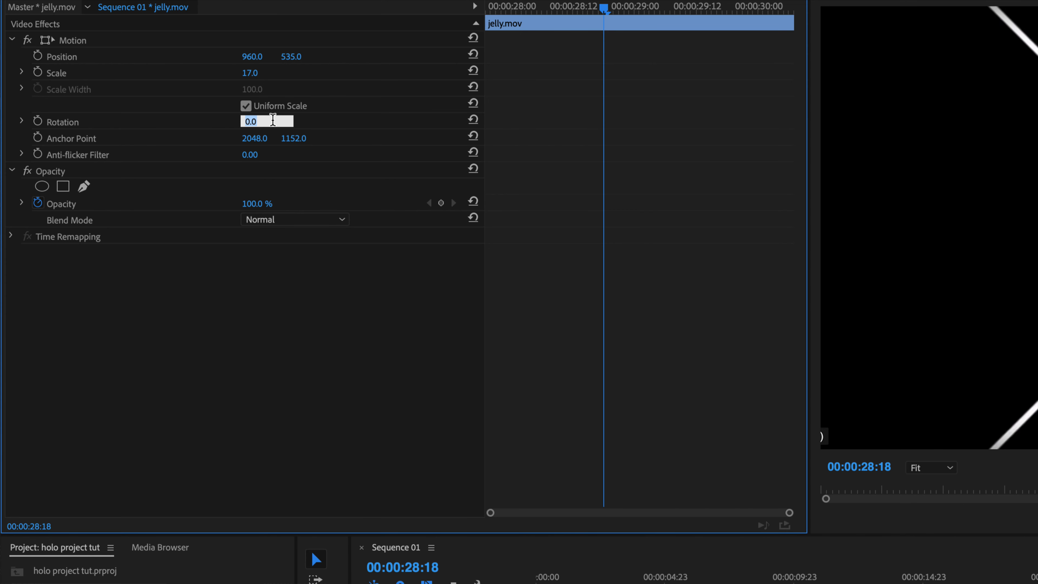
pyautogui.write('-90')
pyautogui.press('Return')
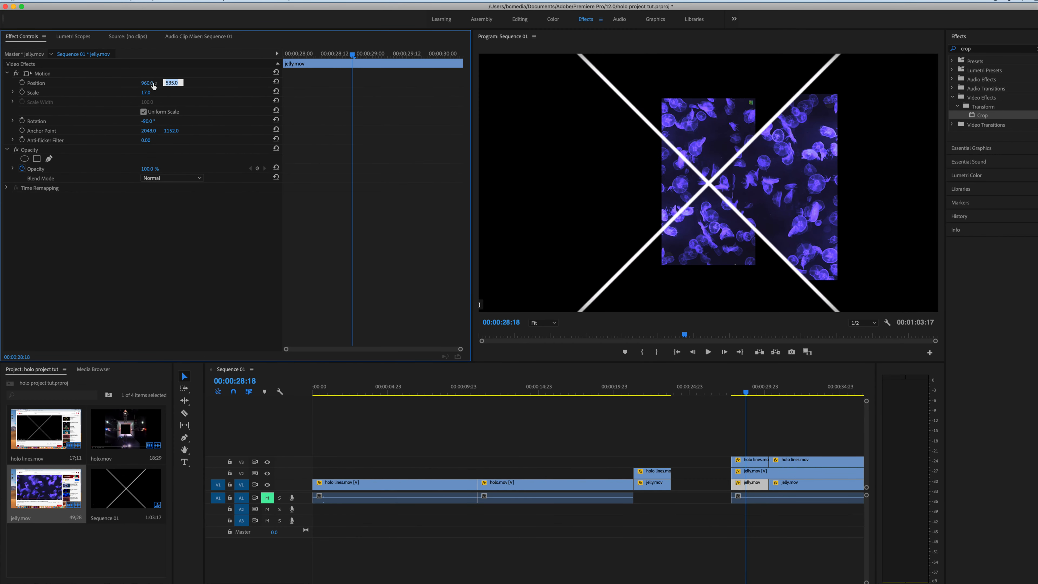
# Move the V1 jelly clip to horizontal position about 608 and fit a four-point polygon opacity mask to the left triangle between the lines
pyautogui.moveTo(147, 83); pyautogui.dragTo(4, 82)
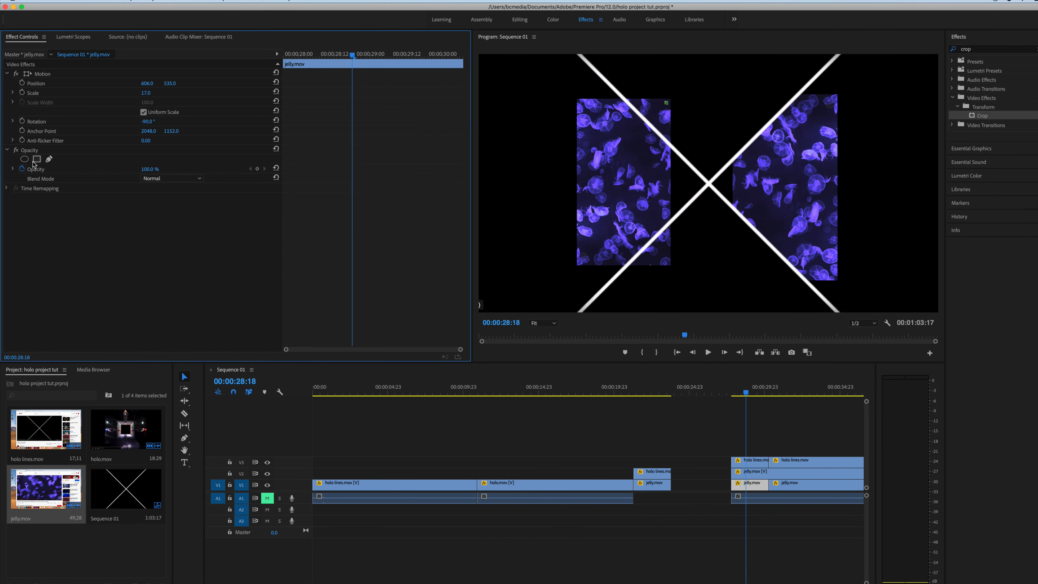
pyautogui.click(36, 160)
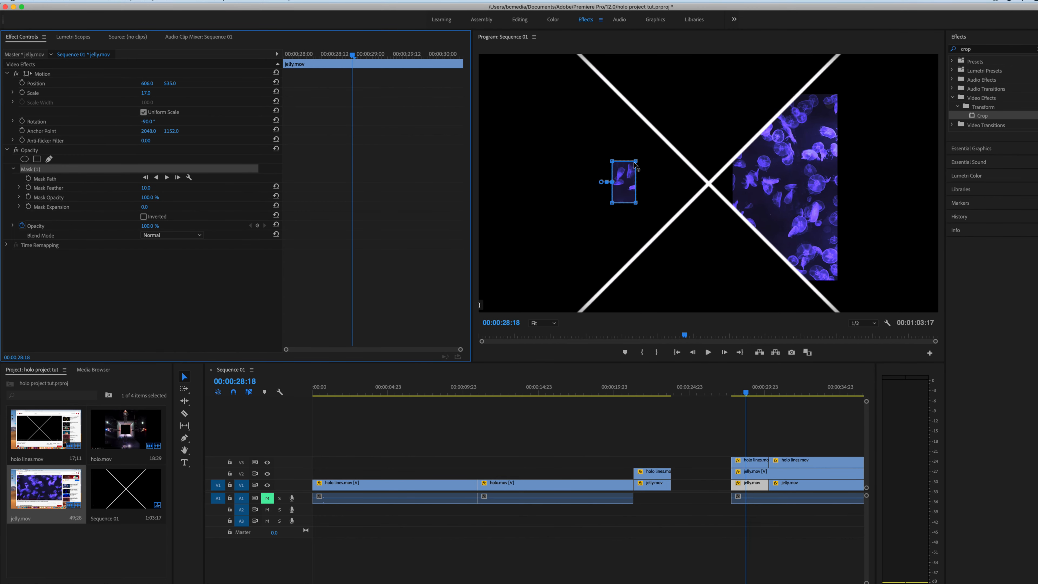
pyautogui.moveTo(635, 162); pyautogui.dragTo(690, 167)
pyautogui.moveTo(612, 161); pyautogui.dragTo(579, 54)
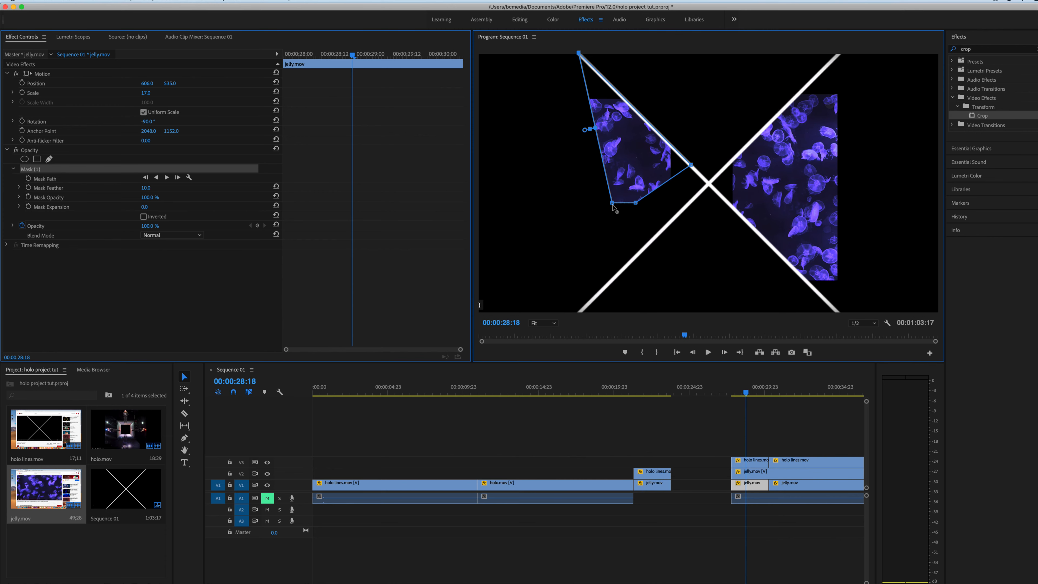
pyautogui.moveTo(612, 203); pyautogui.dragTo(568, 315)
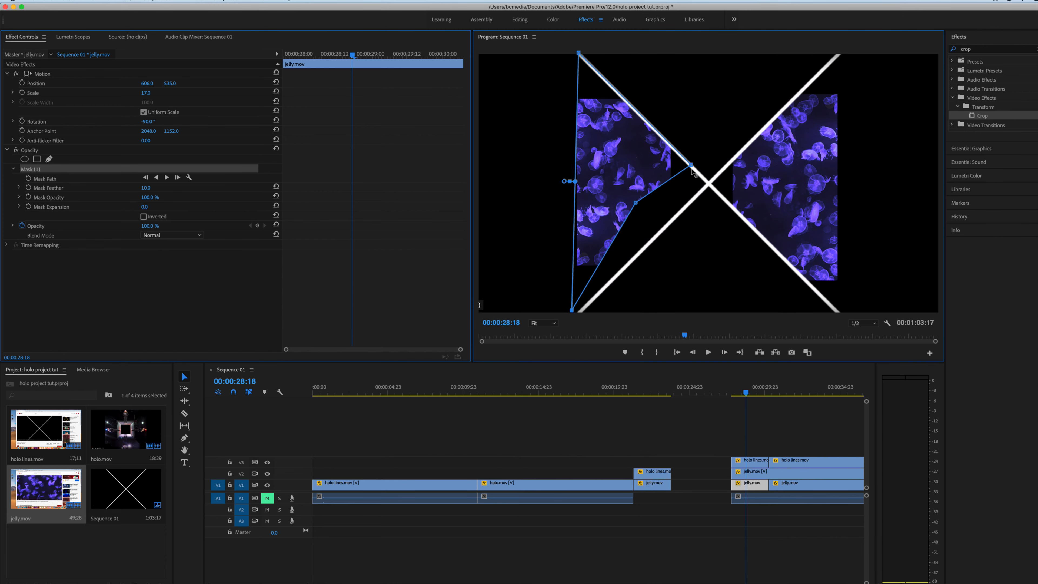
pyautogui.moveTo(635, 204); pyautogui.dragTo(670, 225)
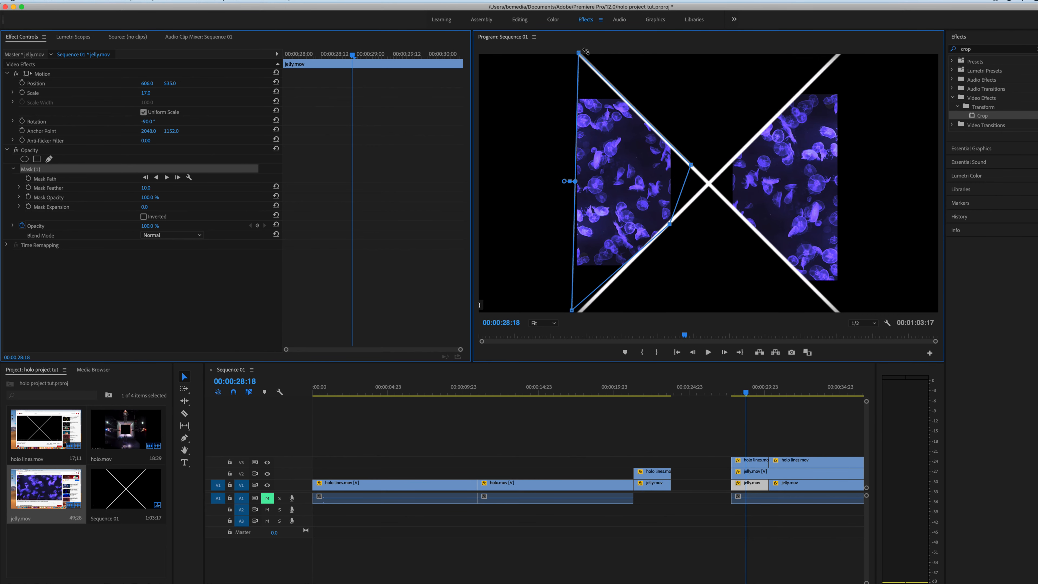
pyautogui.moveTo(578, 53); pyautogui.dragTo(575, 50)
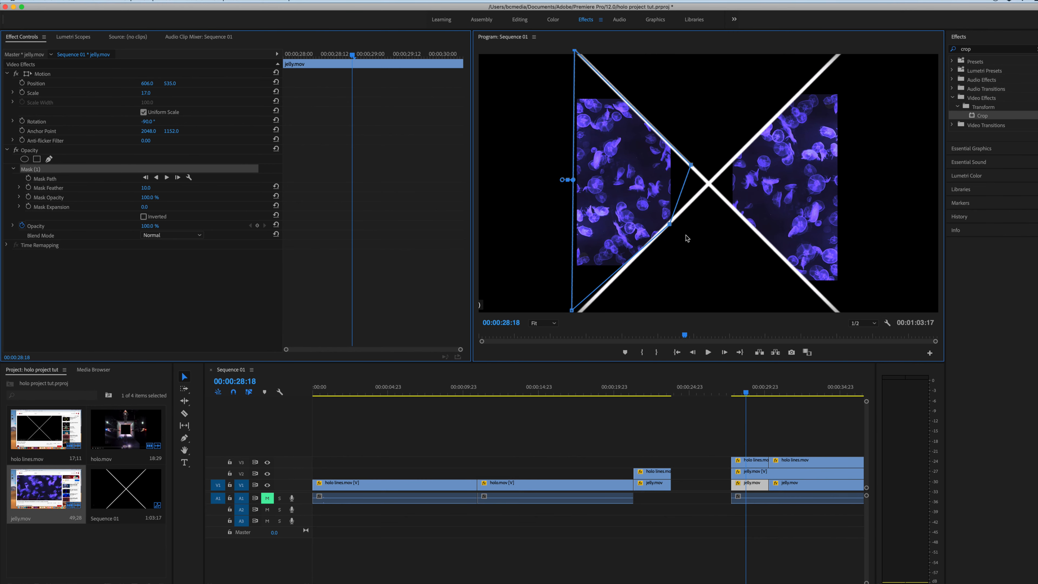
# Play the sequence from 00:00:28:00 to check the left and right masked jelly clips against the guide lines
pyautogui.moveTo(738, 394); pyautogui.dragTo(735, 394)
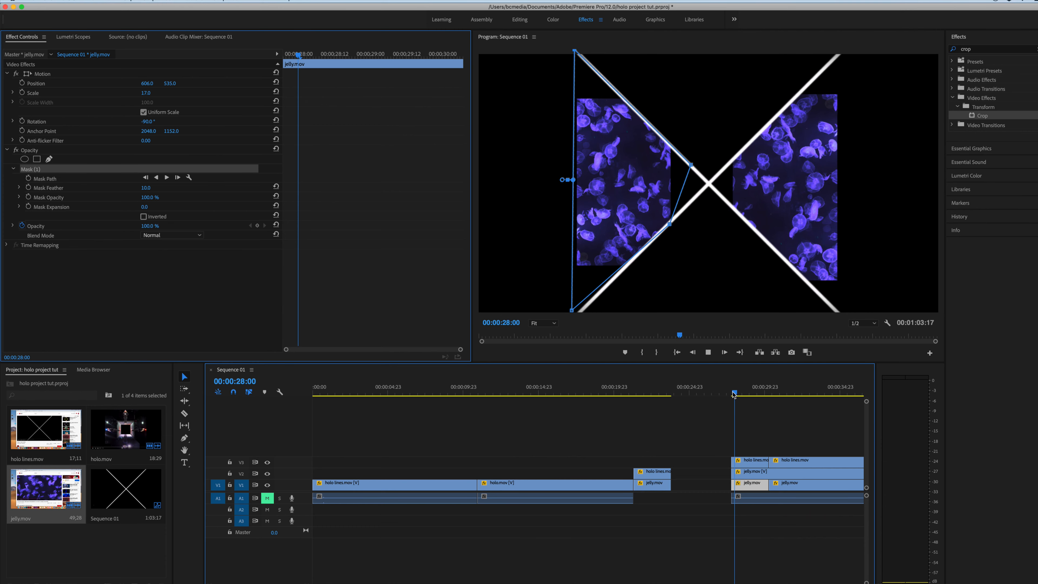
pyautogui.press('space')
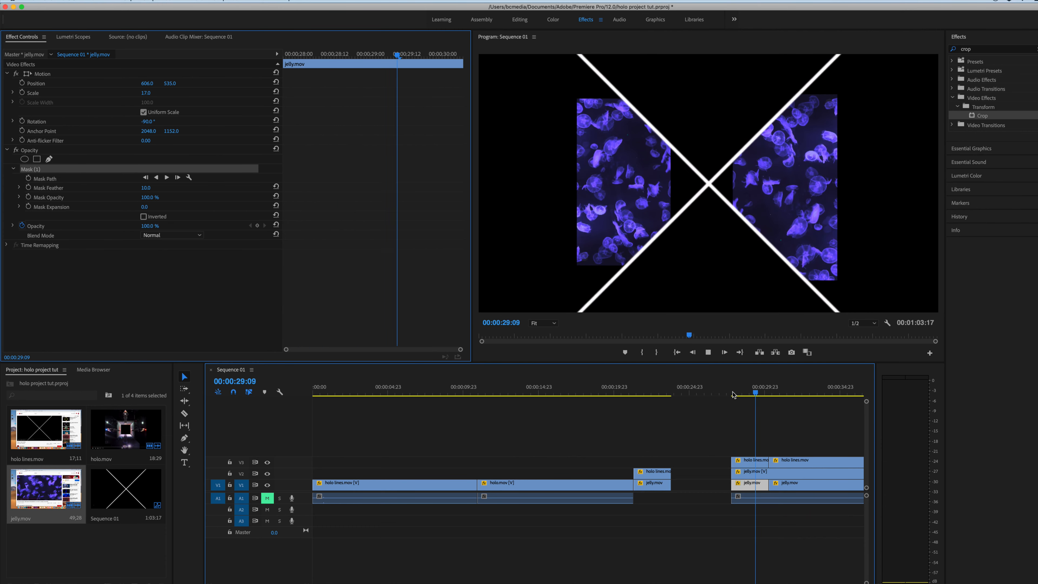
pyautogui.press('space')
# Move the short holo lines clip from V3 up to a new track V4 and scrub the following section to 00:00:32:08
pyautogui.moveTo(757, 463); pyautogui.dragTo(759, 450)
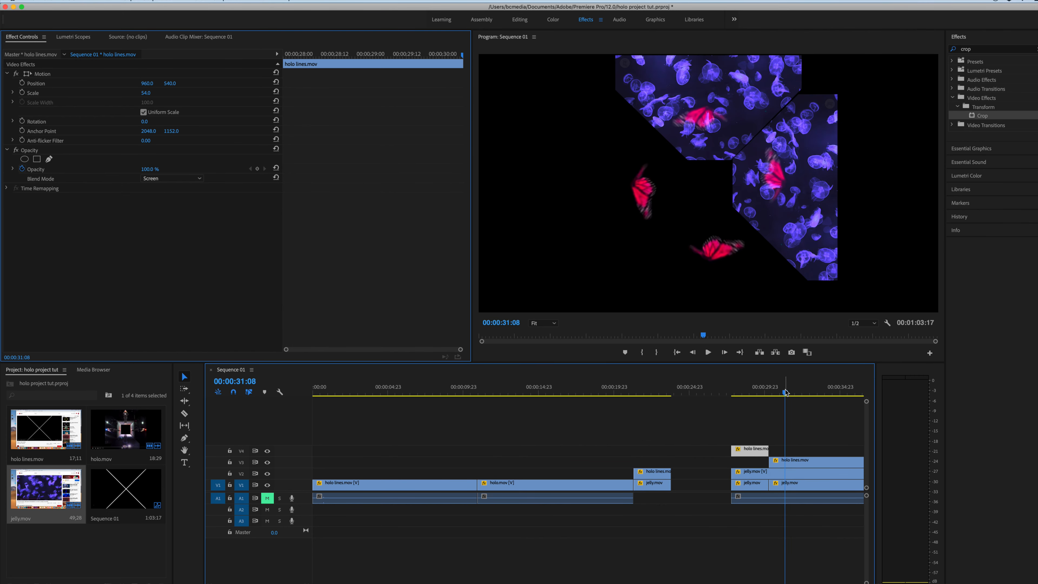
pyautogui.click(760, 393)
pyautogui.moveTo(759, 395); pyautogui.dragTo(801, 399)
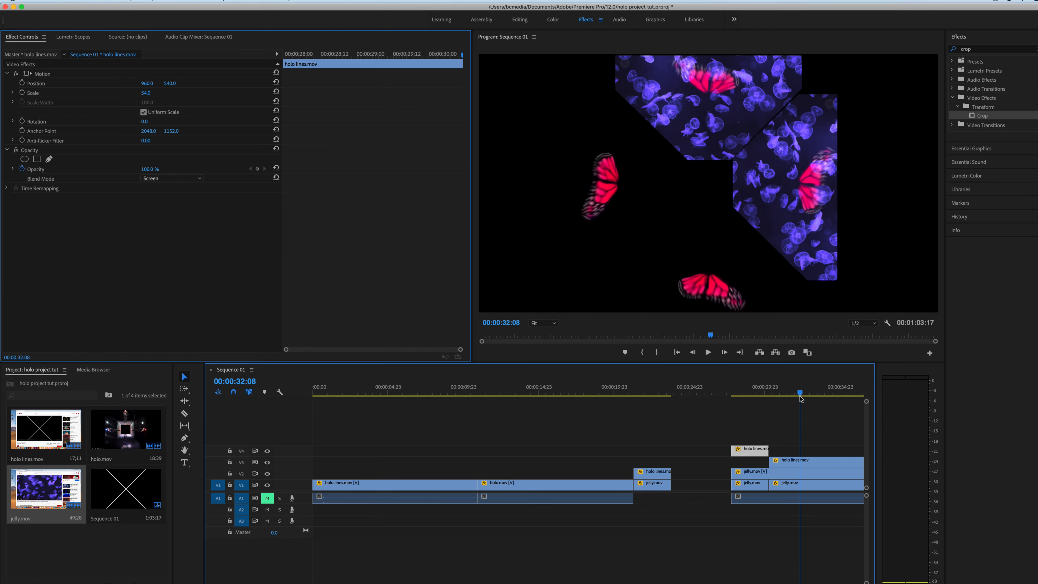